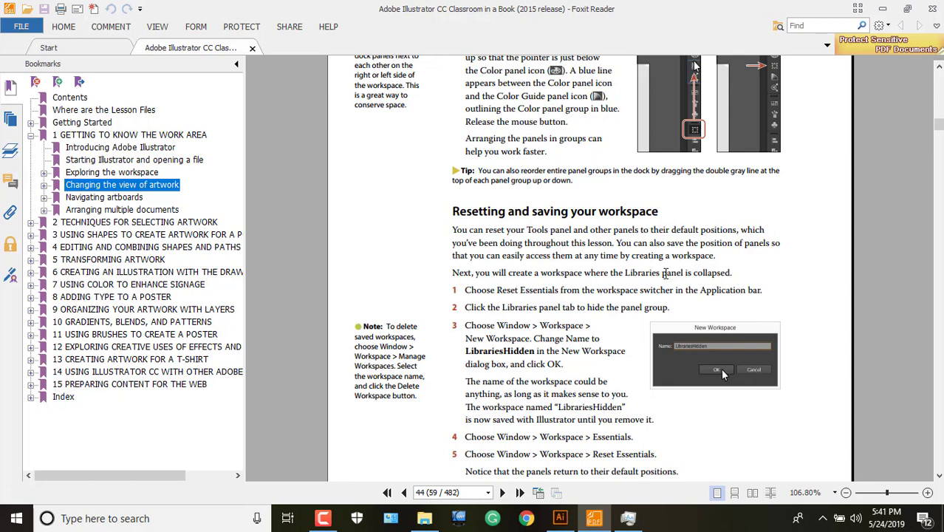
Switch to Illustrator, reset the Essentials workspace and collapse the Libraries panel
{"action": "left_click_drag", "start_coordinate": [662, 273], "coordinate": [765, 291]}
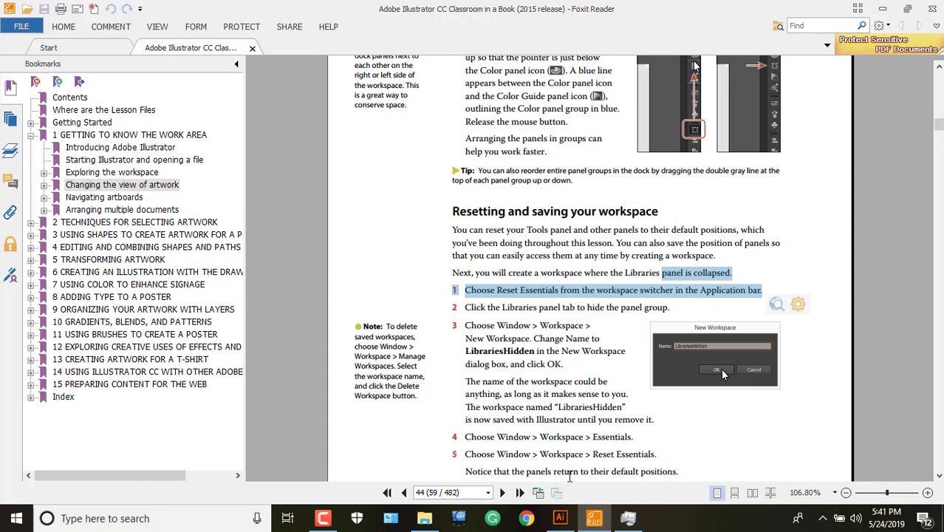
{"action": "left_click", "coordinate": [560, 518]}
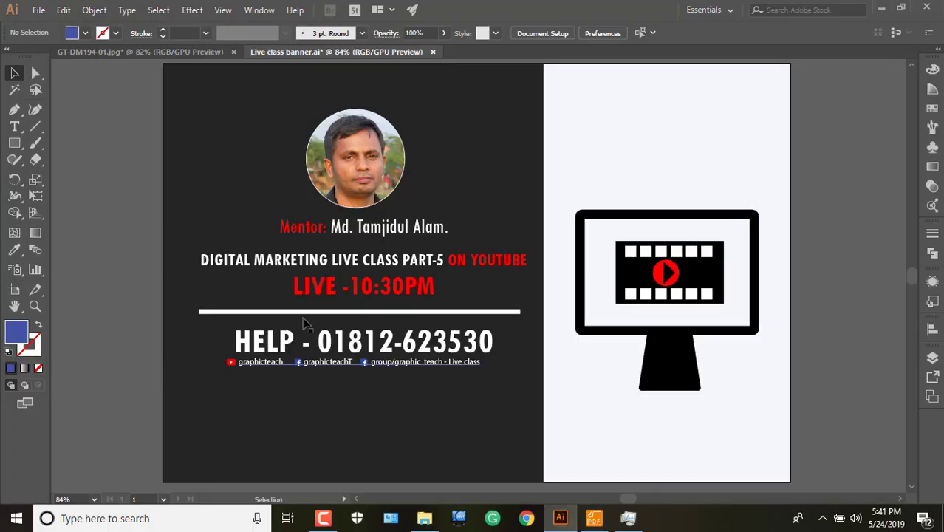
{"action": "left_click", "coordinate": [729, 9]}
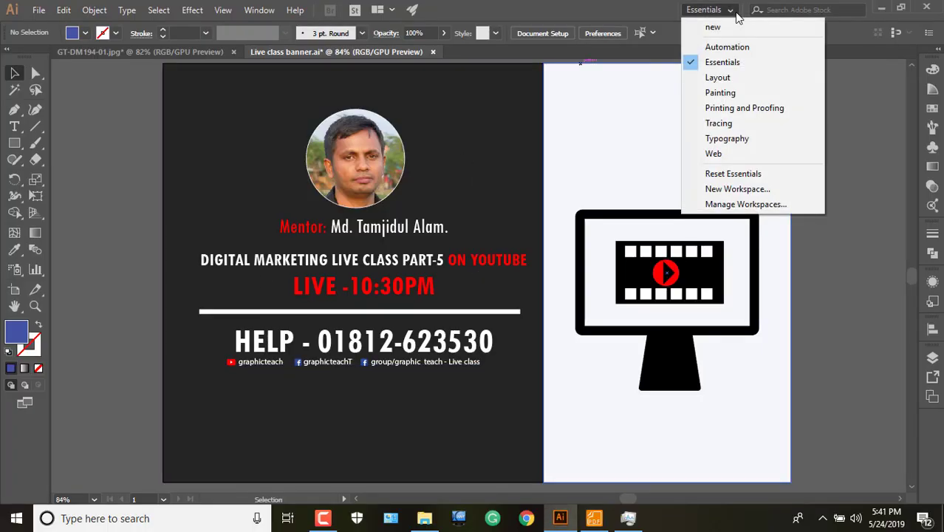
{"action": "left_click", "coordinate": [723, 174]}
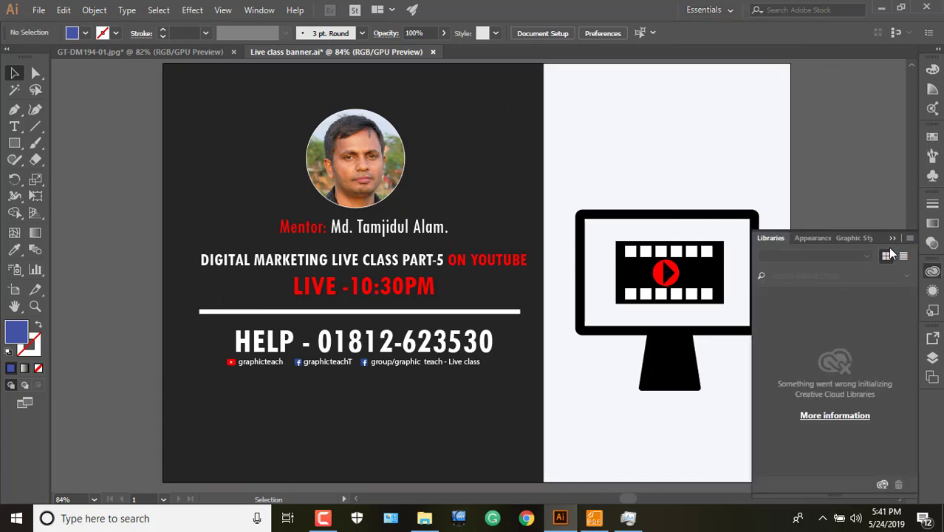
{"action": "left_click", "coordinate": [891, 238]}
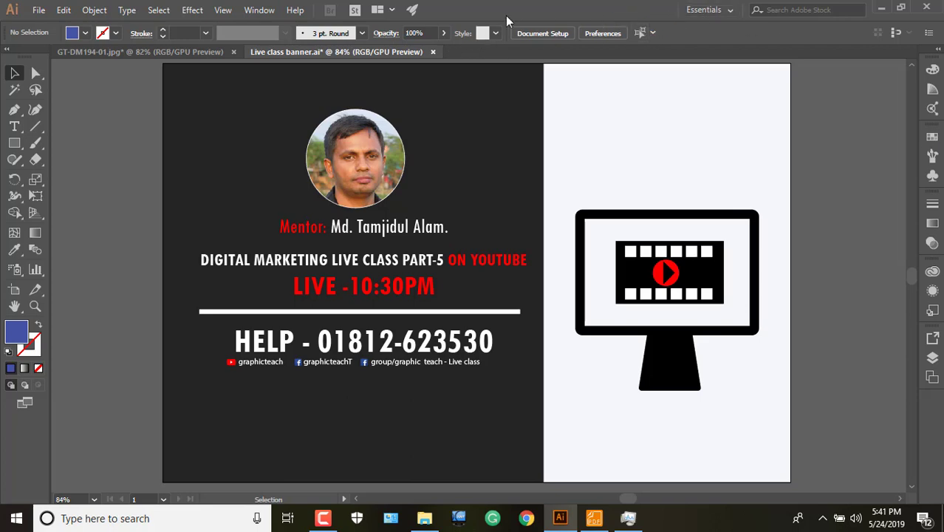
Save the current panel layout as a new workspace named test
{"action": "left_click", "coordinate": [271, 15]}
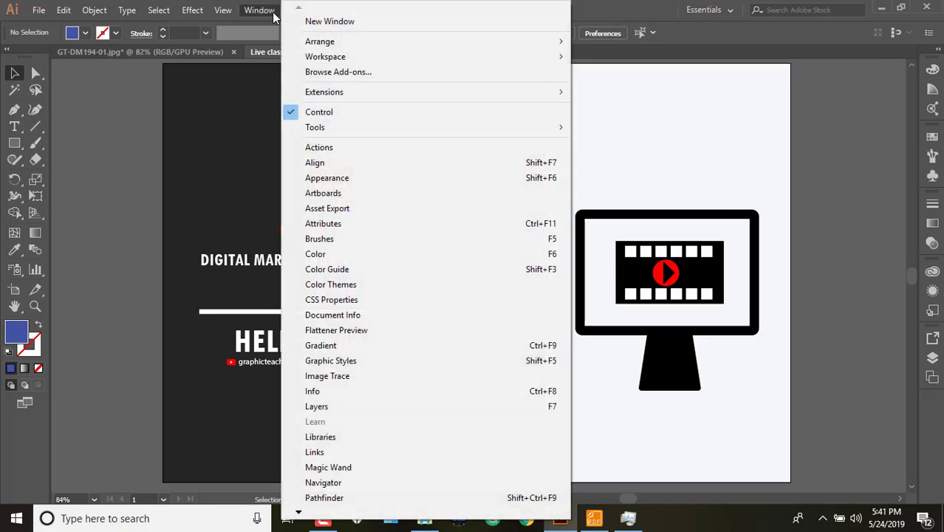
{"action": "mouse_move", "coordinate": [319, 55]}
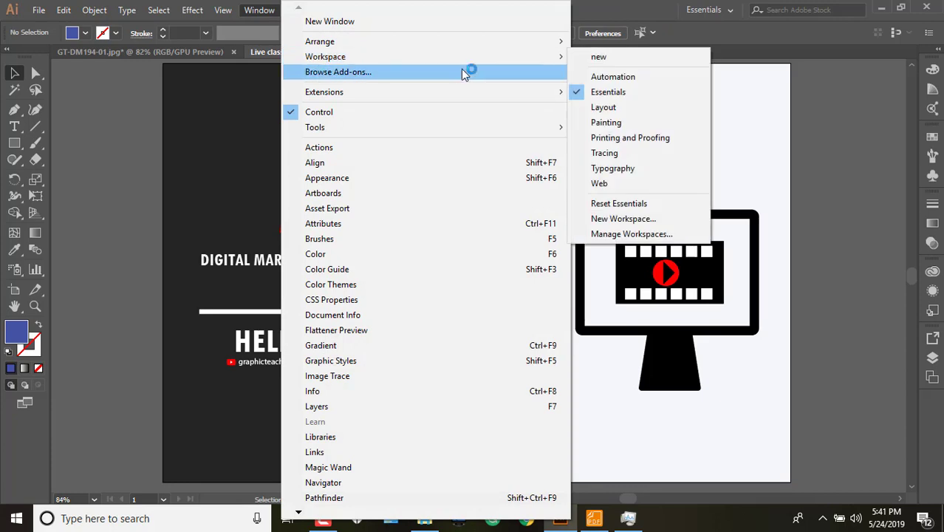
{"action": "left_click", "coordinate": [607, 219]}
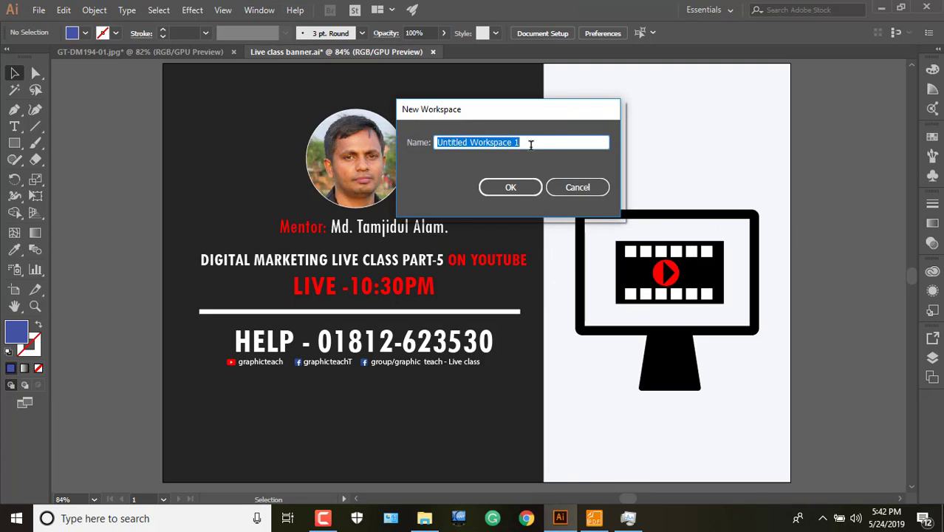
{"action": "type", "text": "test"}
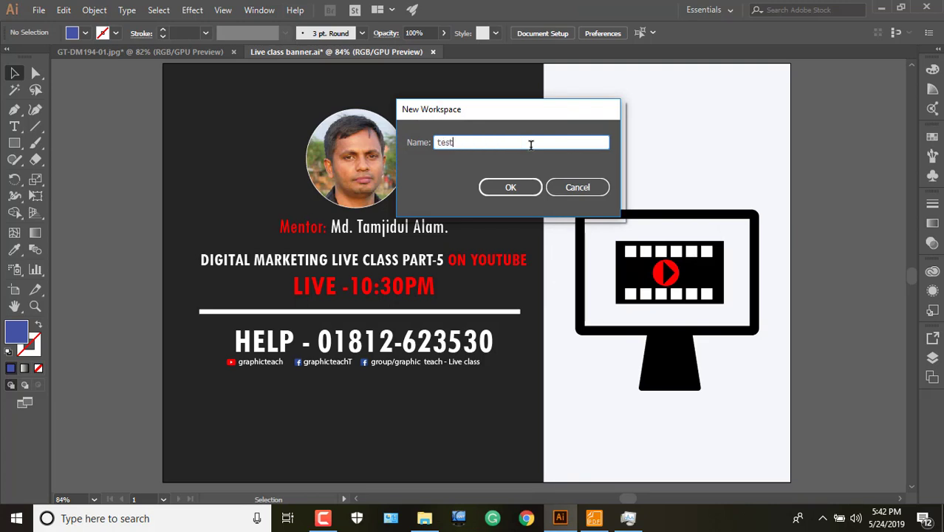
{"action": "left_click", "coordinate": [530, 190]}
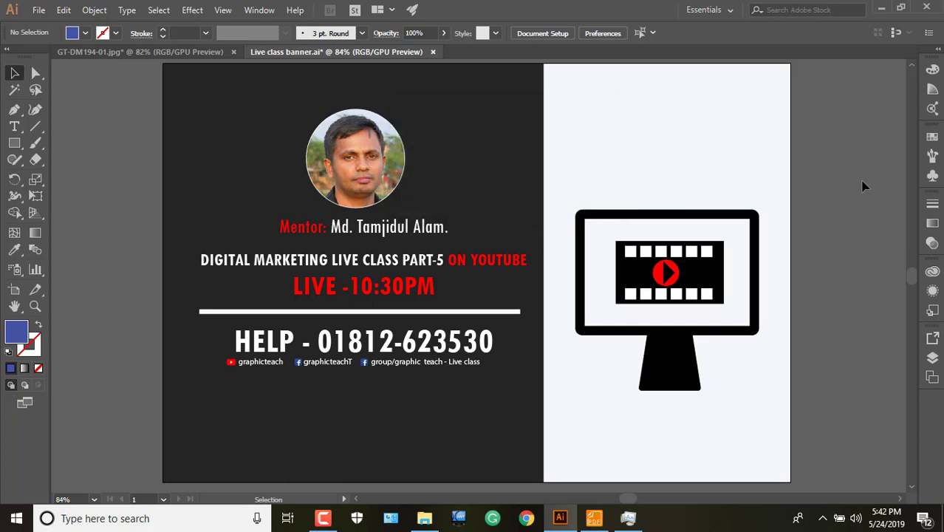
Move the Swatches and Libraries panel icons into the Color panel group in the dock, directly below Color Guide
{"action": "left_click_drag", "start_coordinate": [932, 138], "coordinate": [934, 101]}
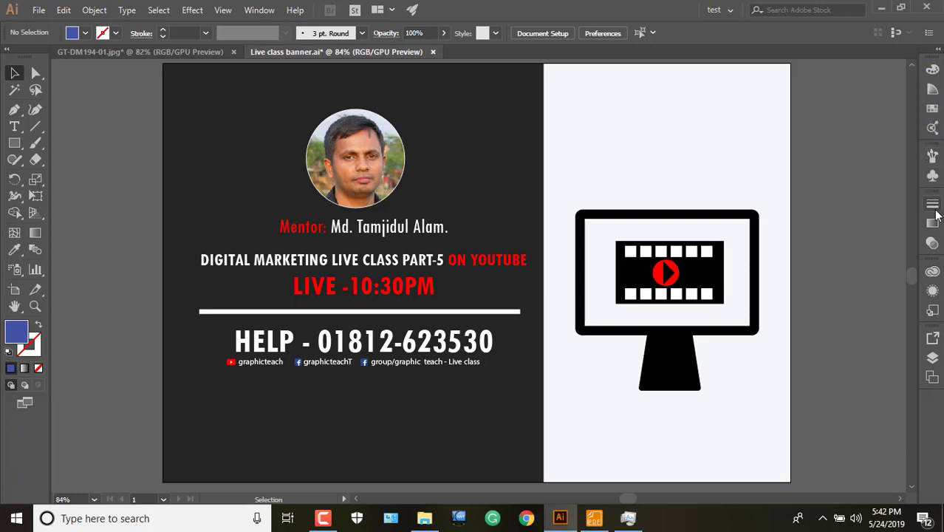
{"action": "left_click_drag", "start_coordinate": [928, 246], "coordinate": [934, 122]}
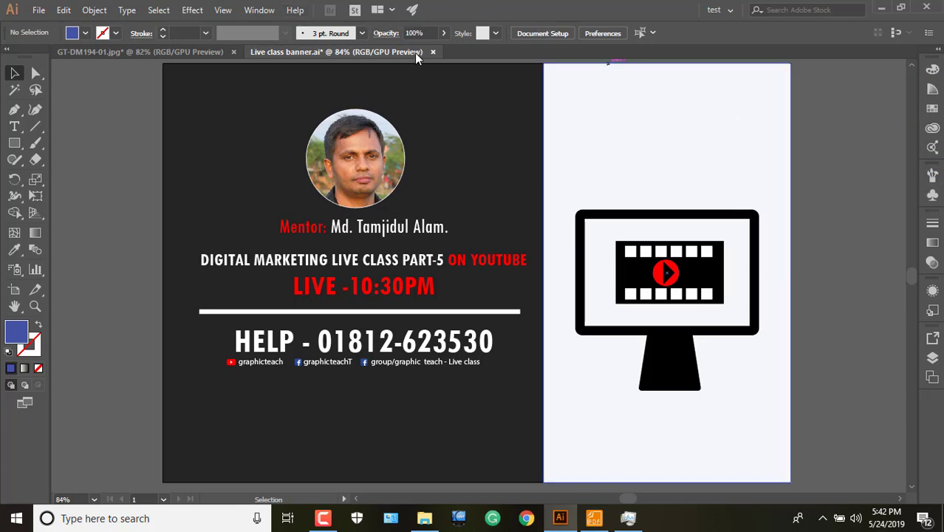
Show the Align panel group, collapse it to icons and dock it below the Artboards panel icon
{"action": "left_click", "coordinate": [259, 10]}
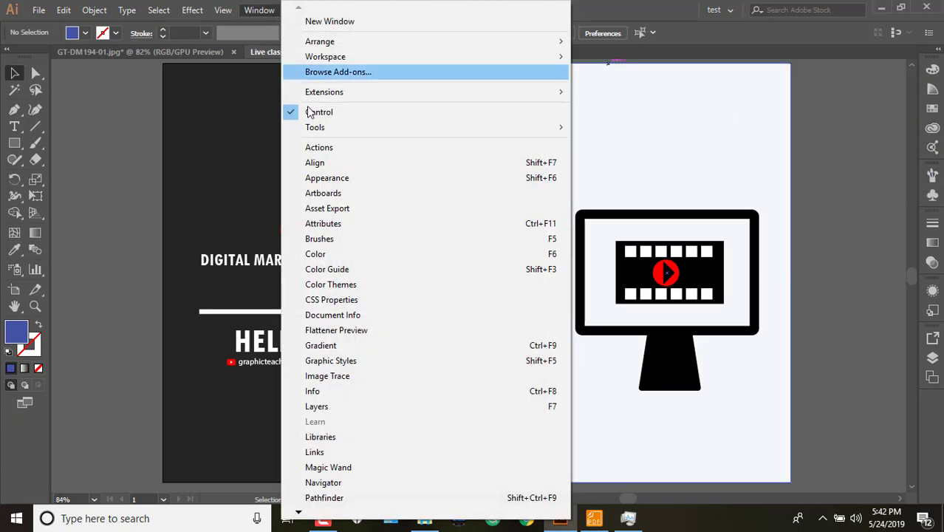
{"action": "left_click", "coordinate": [334, 164]}
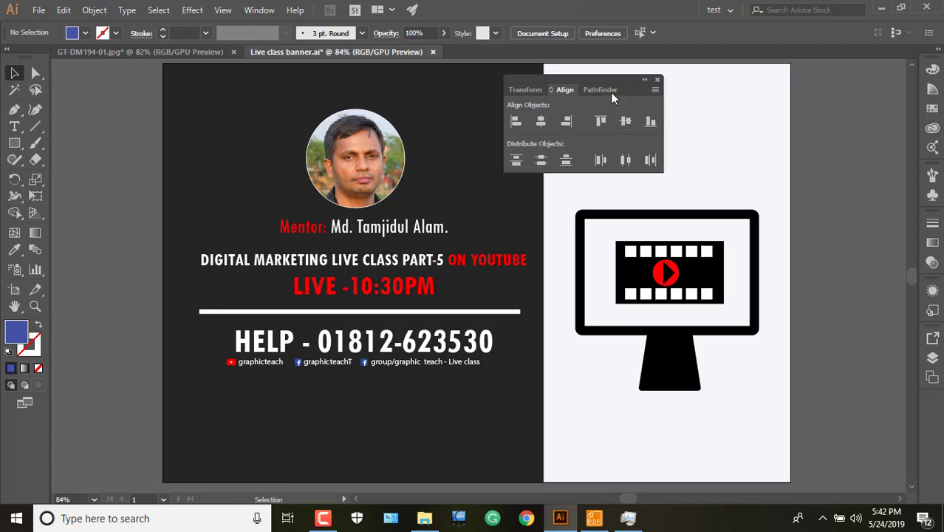
{"action": "left_click", "coordinate": [644, 82]}
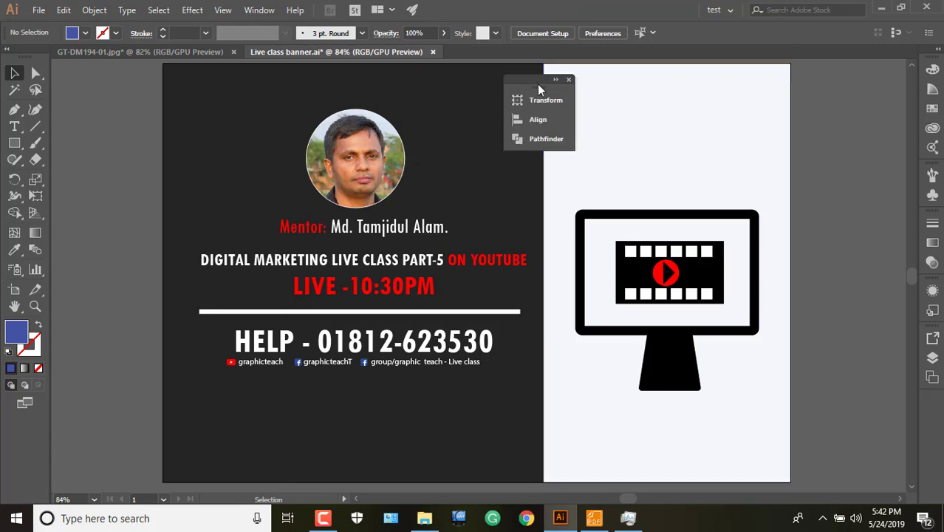
{"action": "left_click_drag", "start_coordinate": [540, 83], "coordinate": [927, 406]}
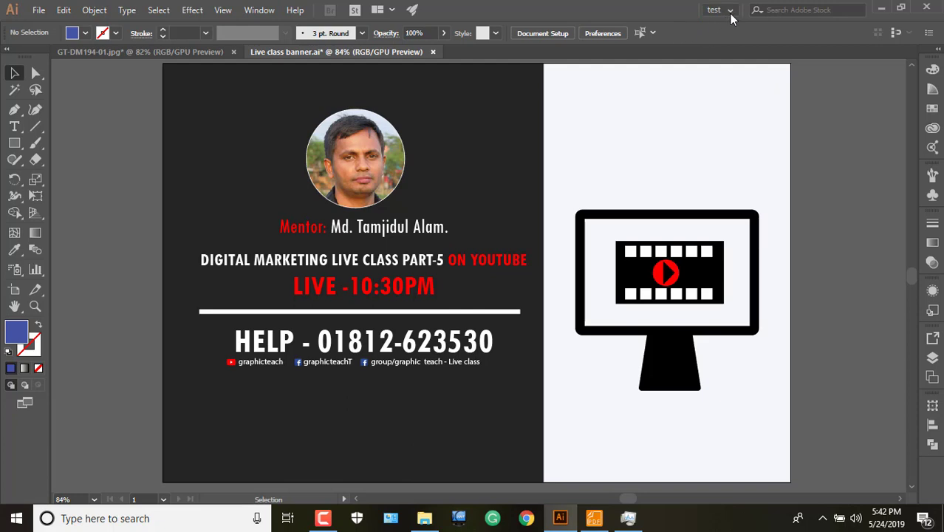
Change to the Essentials workspace and return to test to compare their panel layouts
{"action": "left_click", "coordinate": [729, 14]}
{"action": "left_click", "coordinate": [741, 79]}
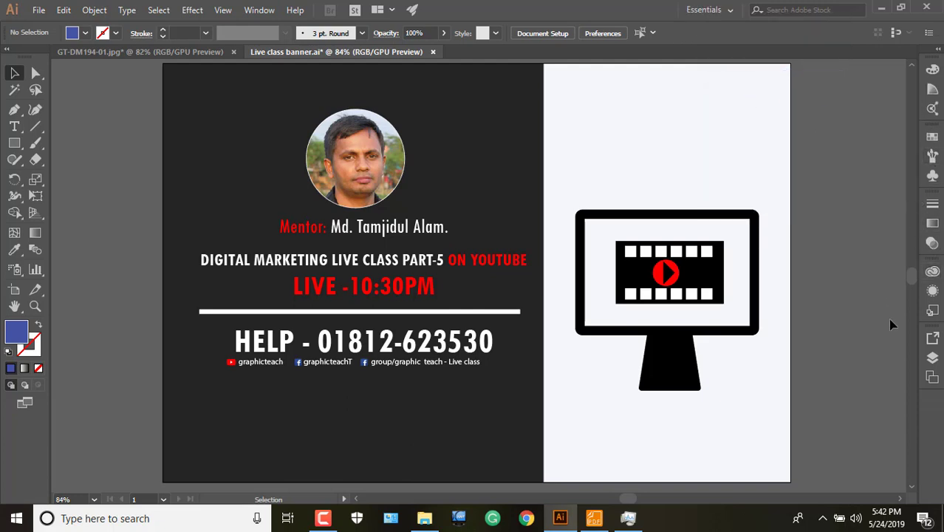
{"action": "left_click", "coordinate": [721, 9]}
{"action": "left_click", "coordinate": [720, 42]}
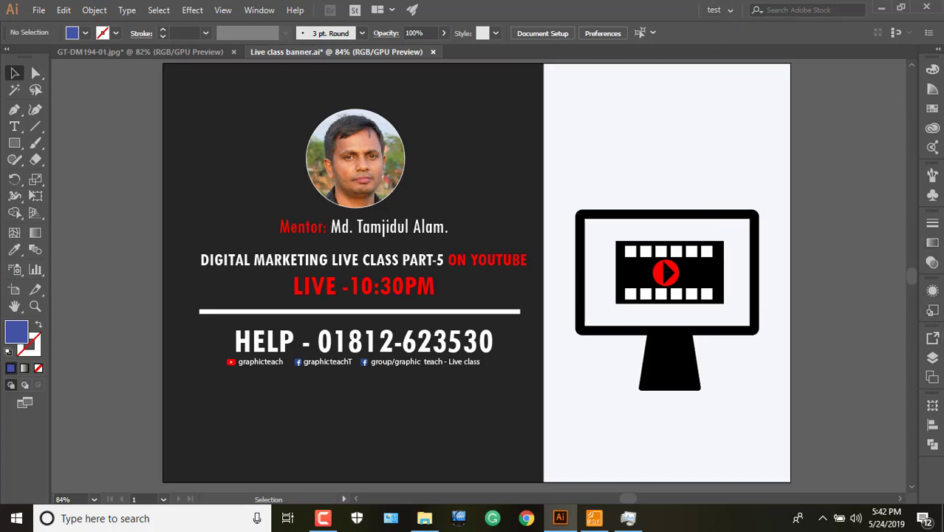
Switch to the saved workspace named new and move its floating custom tools panel slightly up beside the artboard
{"action": "left_click", "coordinate": [729, 11]}
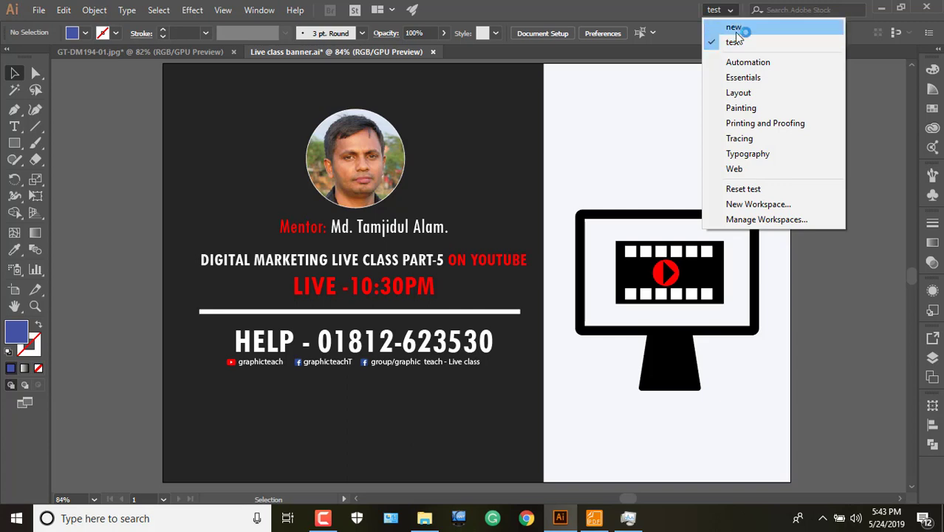
{"action": "left_click", "coordinate": [740, 27]}
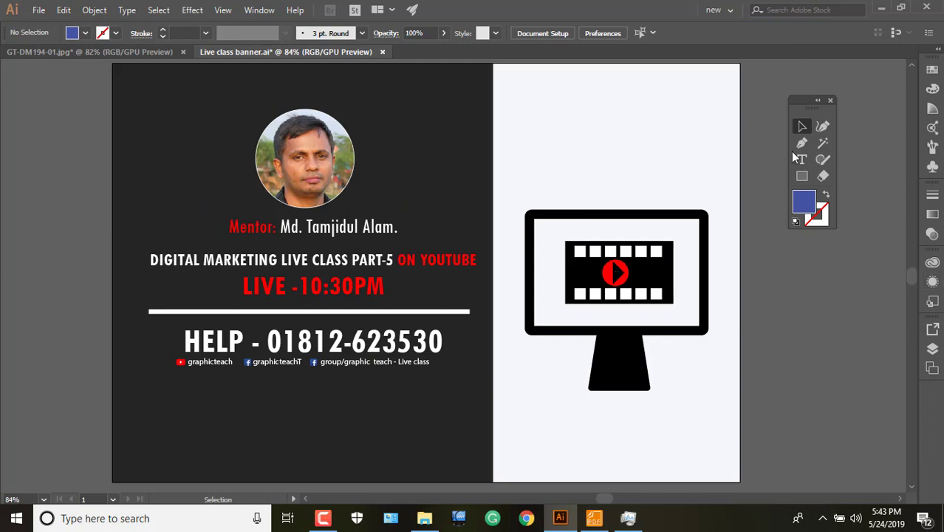
{"action": "left_click_drag", "start_coordinate": [789, 102], "coordinate": [787, 80]}
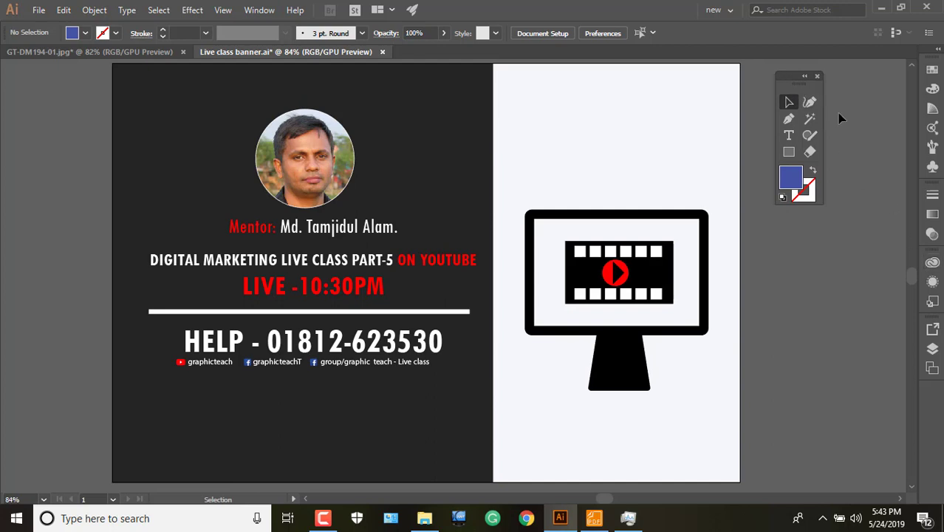
Return to the Essentials workspace, reset it to its defaults and collapse the expanded Libraries panel
{"action": "left_click", "coordinate": [729, 11]}
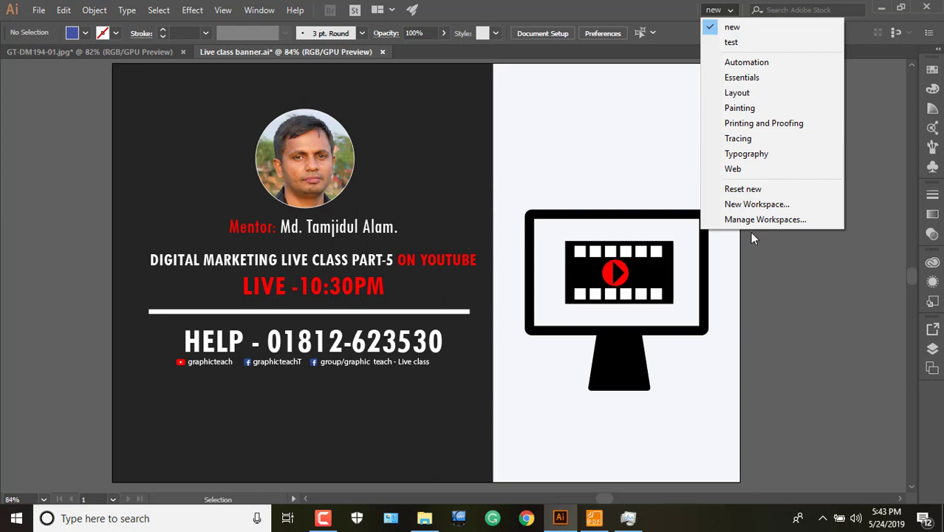
{"action": "left_click", "coordinate": [754, 80]}
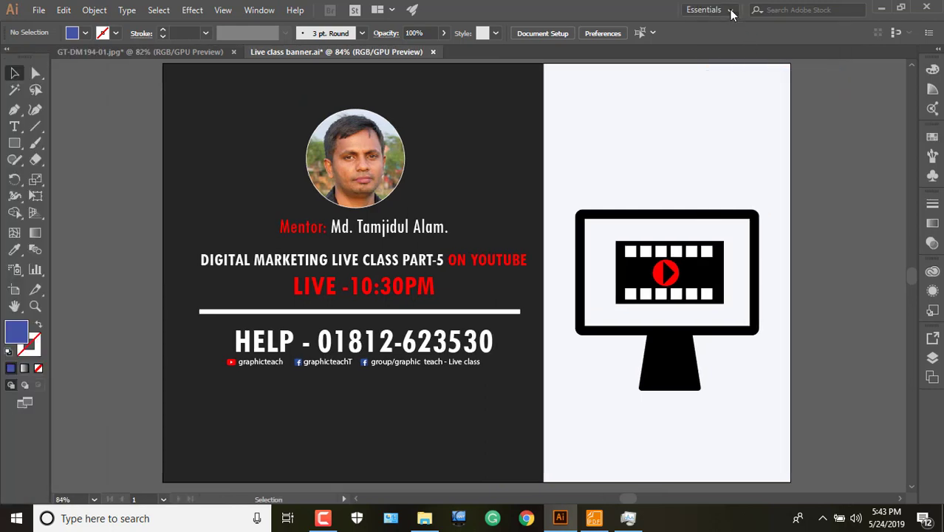
{"action": "left_click", "coordinate": [732, 13]}
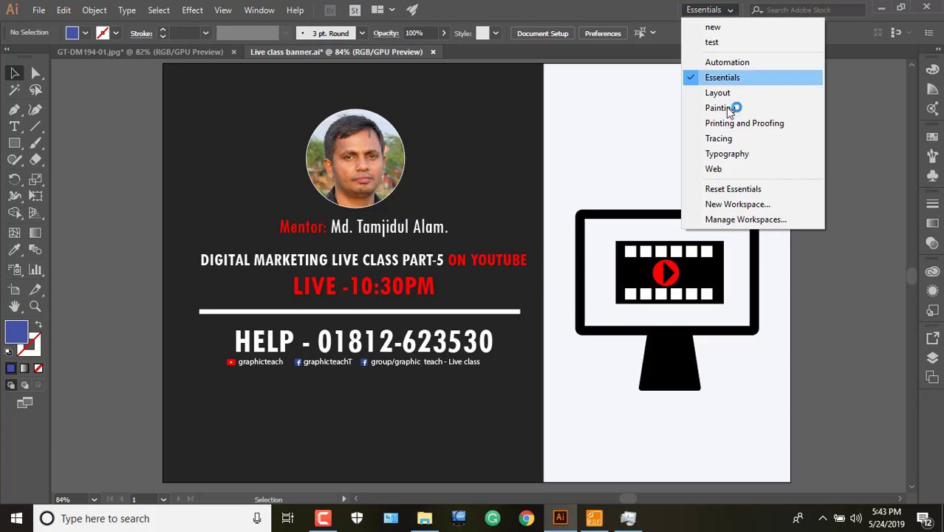
{"action": "left_click", "coordinate": [737, 188]}
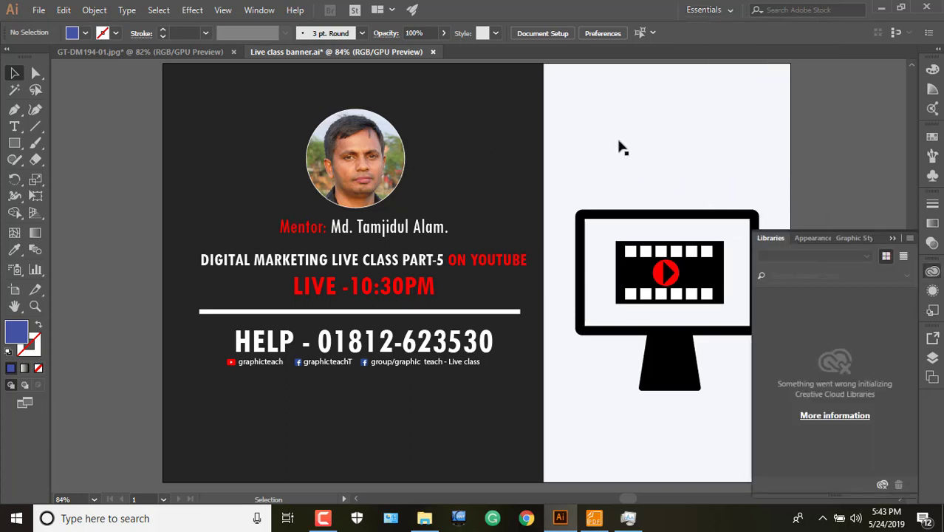
{"action": "left_click", "coordinate": [890, 238]}
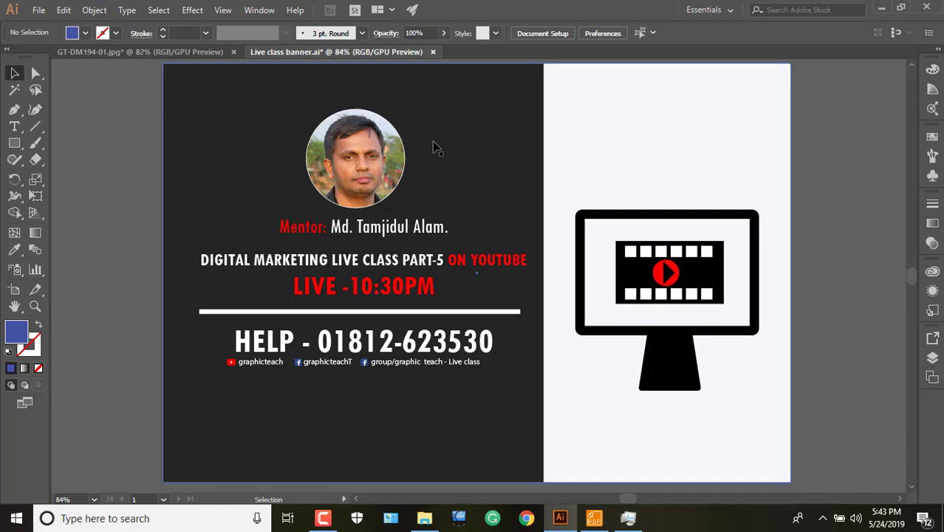
Cycle through the saved workspaces test, new and test again to compare their tool and panel arrangements
{"action": "left_click", "coordinate": [727, 12]}
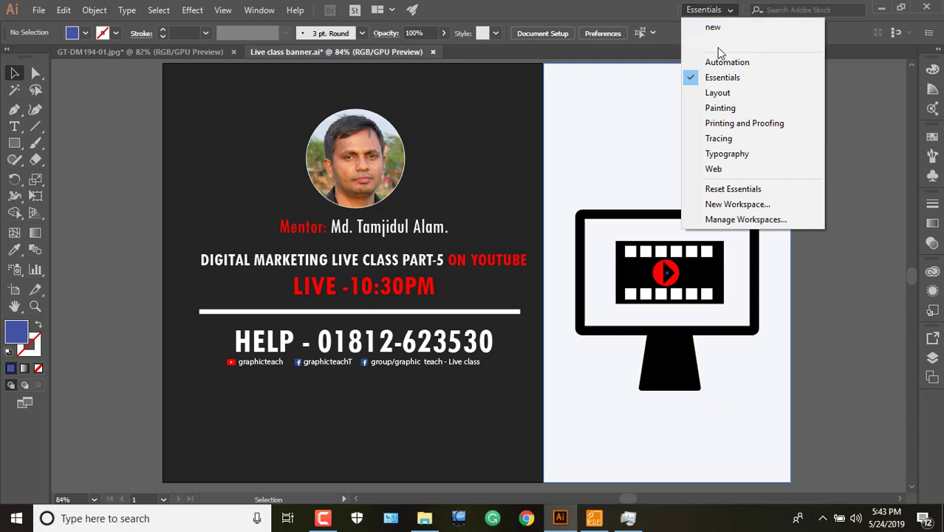
{"action": "left_click", "coordinate": [714, 43]}
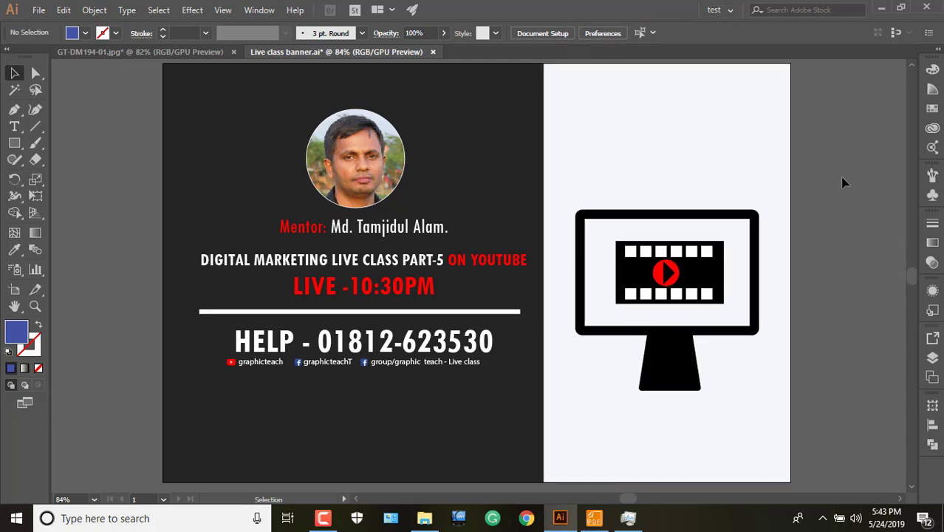
{"action": "left_click", "coordinate": [718, 10]}
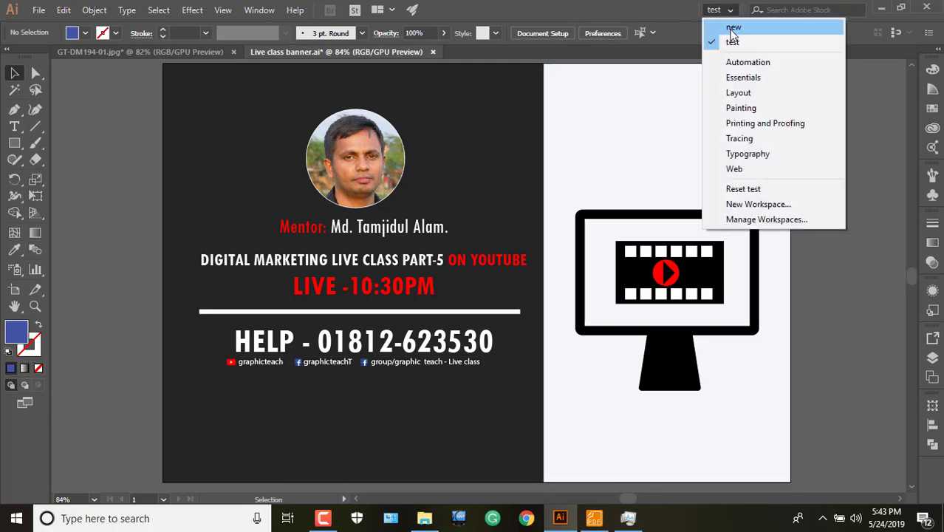
{"action": "left_click", "coordinate": [734, 27]}
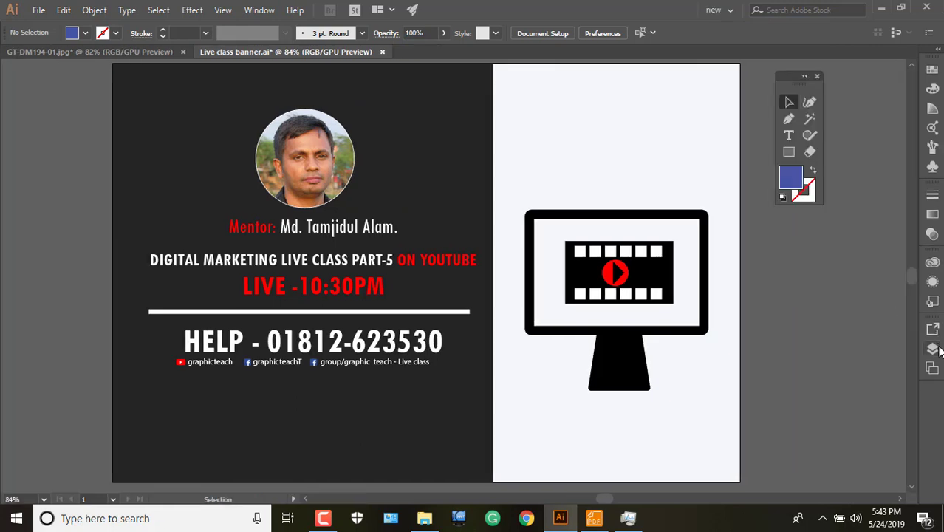
{"action": "left_click", "coordinate": [729, 9]}
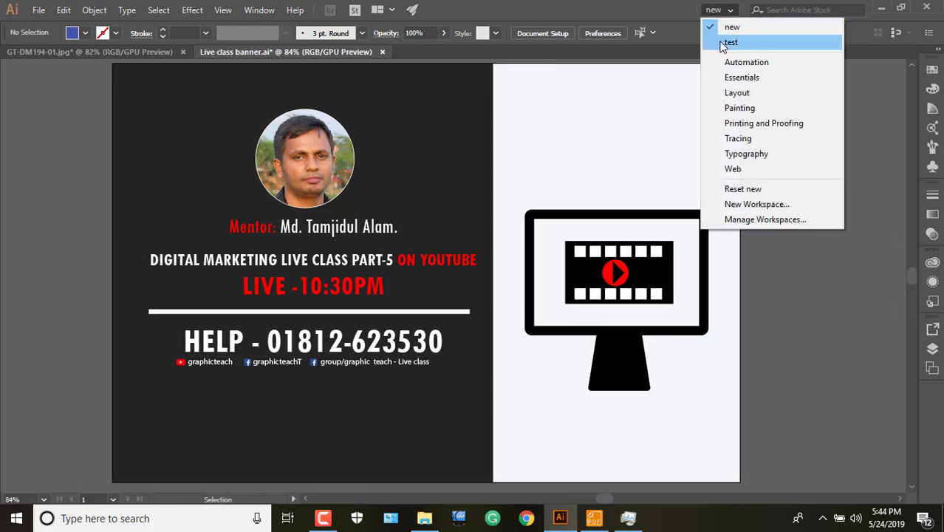
{"action": "left_click", "coordinate": [722, 44]}
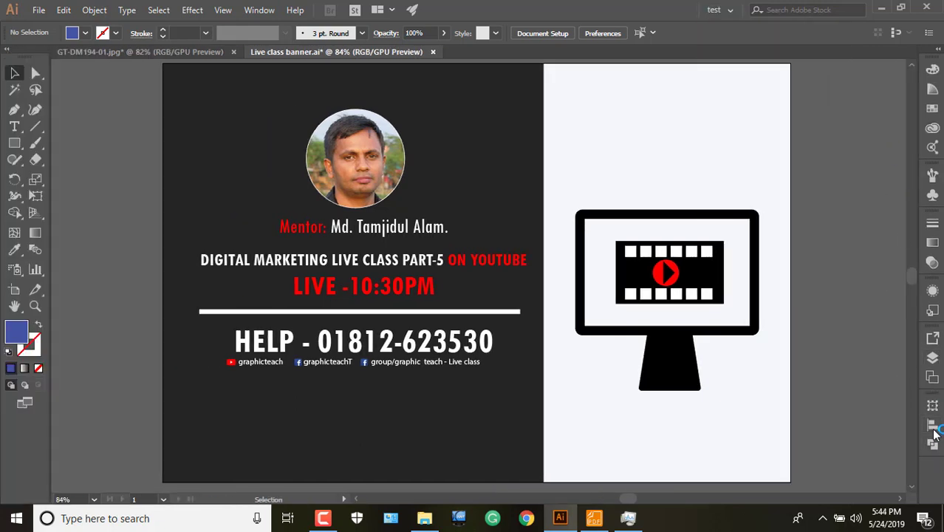
Switch from test to the Essentials workspace, reset it and collapse the Libraries panel to its icon
{"action": "left_click", "coordinate": [720, 10]}
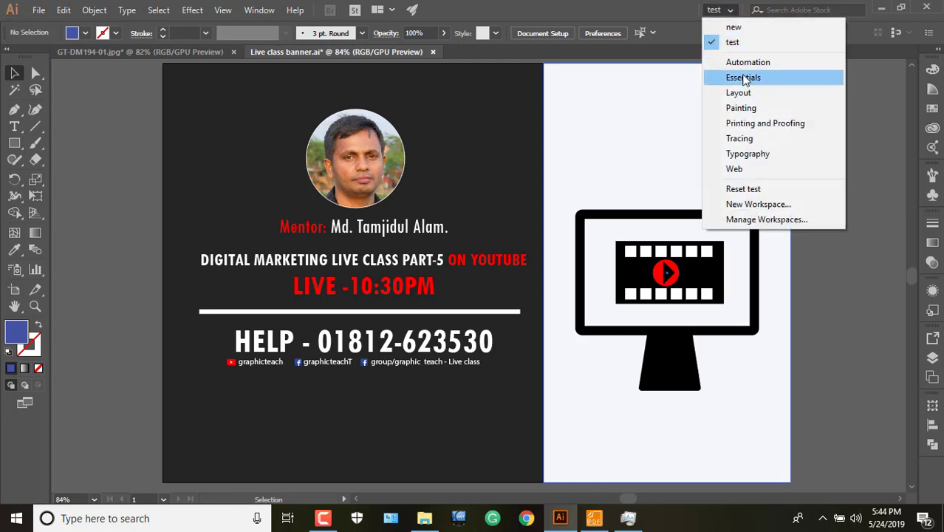
{"action": "left_click", "coordinate": [745, 78]}
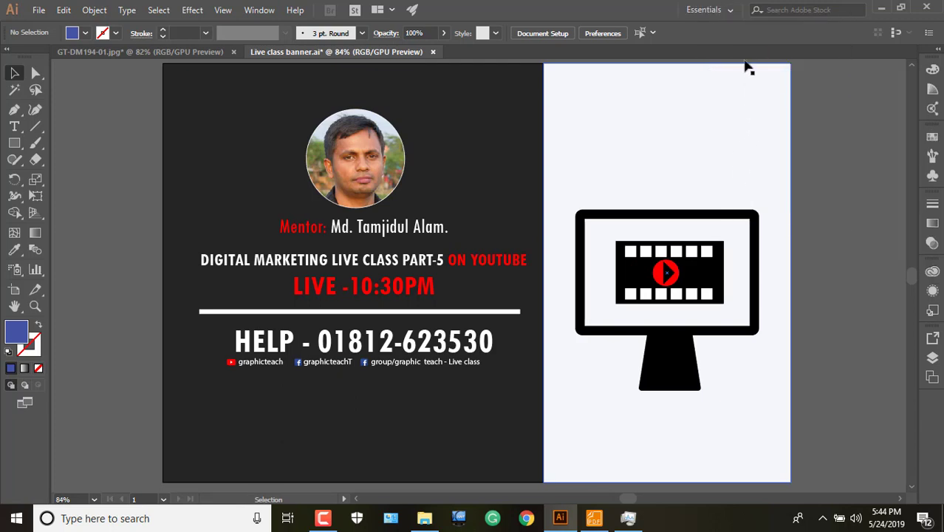
{"action": "left_click", "coordinate": [737, 11]}
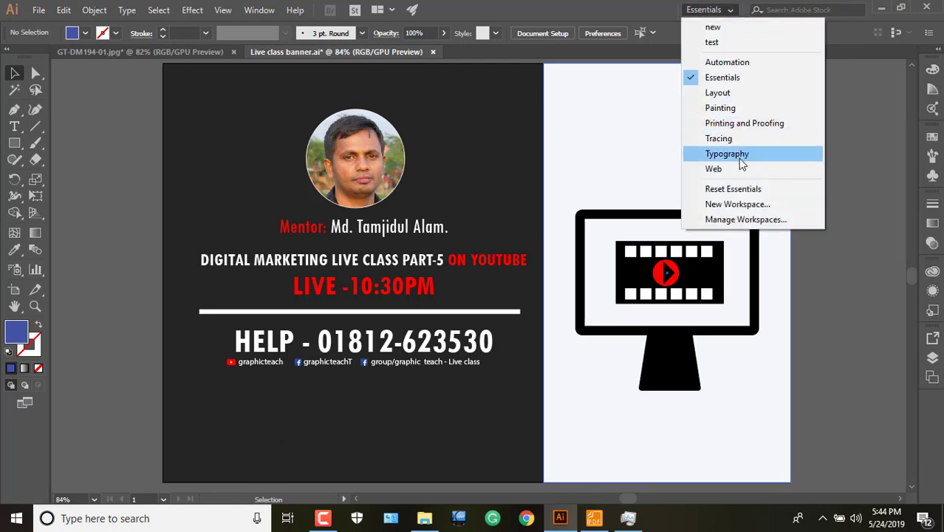
{"action": "left_click", "coordinate": [734, 188]}
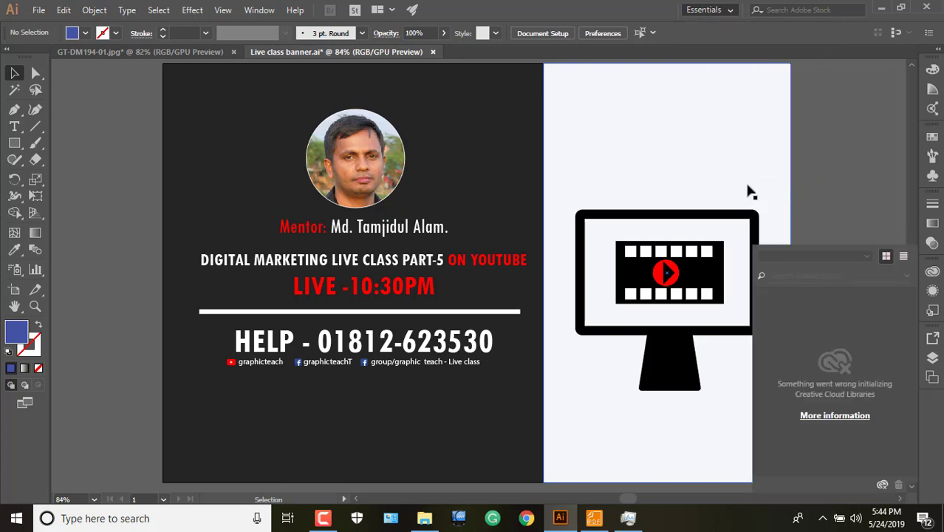
{"action": "left_click", "coordinate": [895, 239]}
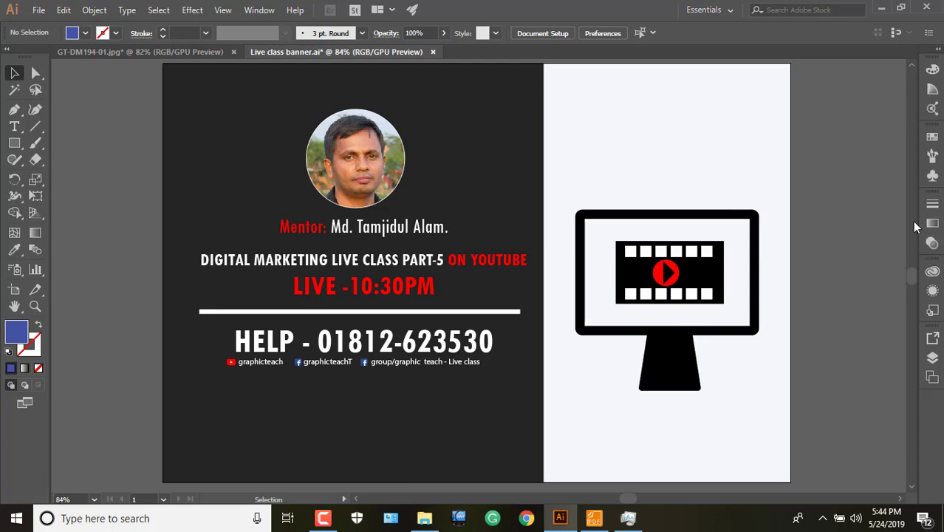
{"action": "left_click", "coordinate": [732, 10]}
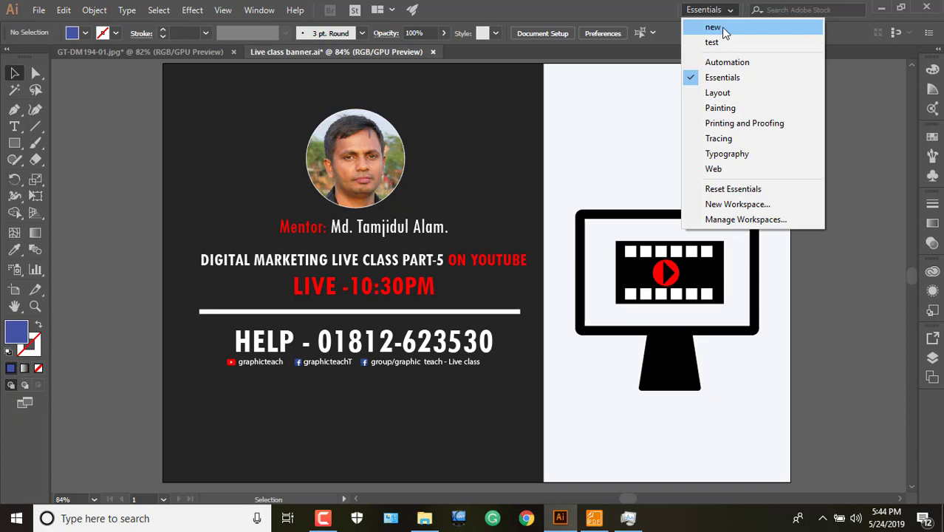
{"action": "left_click", "coordinate": [142, 219]}
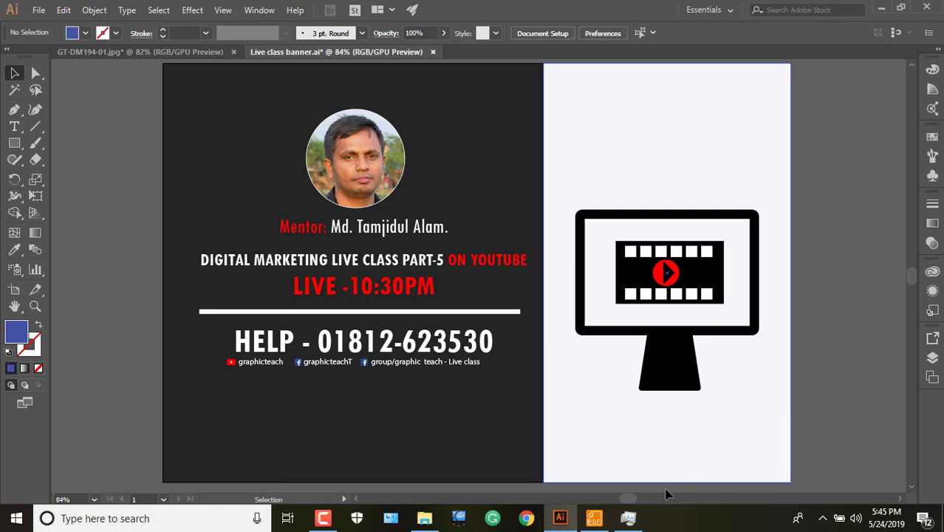
{"action": "mouse_move", "coordinate": [592, 526]}
{"action": "left_click", "coordinate": [323, 518]}
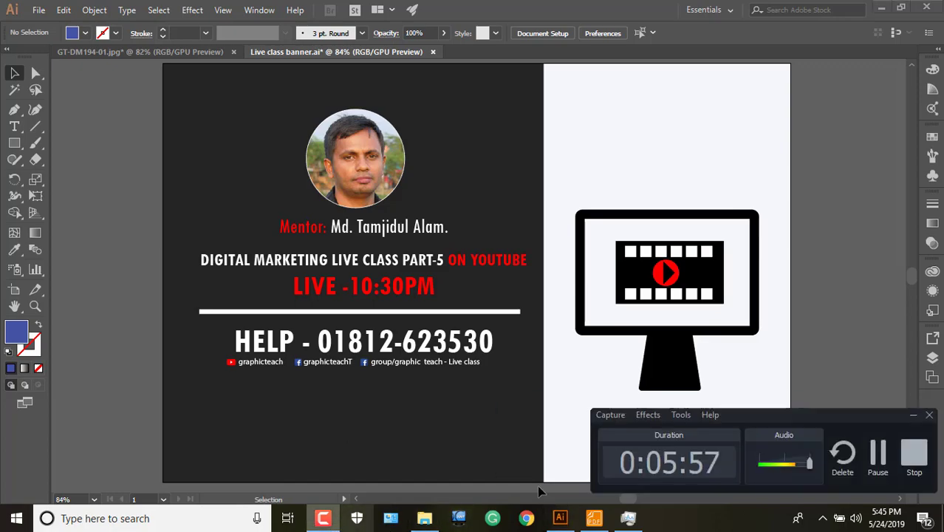